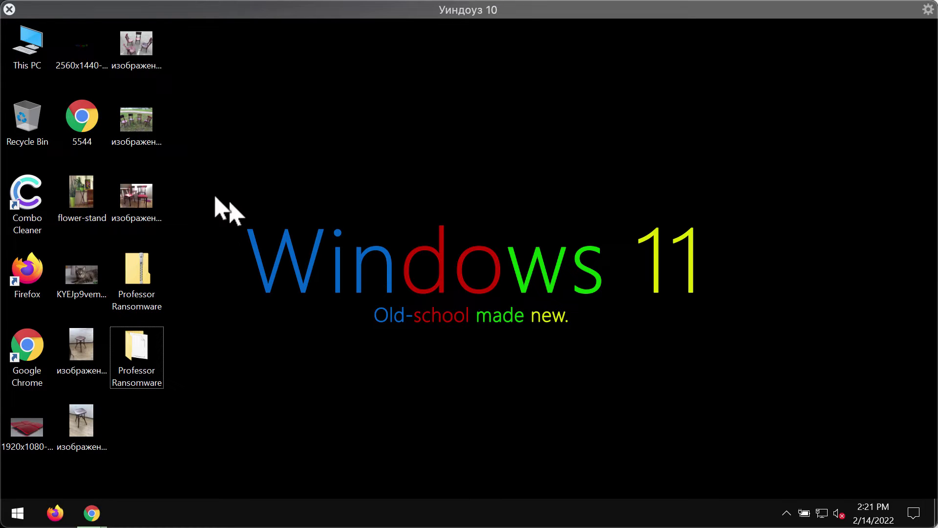
View the first chair image on the desktop in Windows Photo Viewer and close the viewer.
right_click(138, 43)
left_click(329, 140)
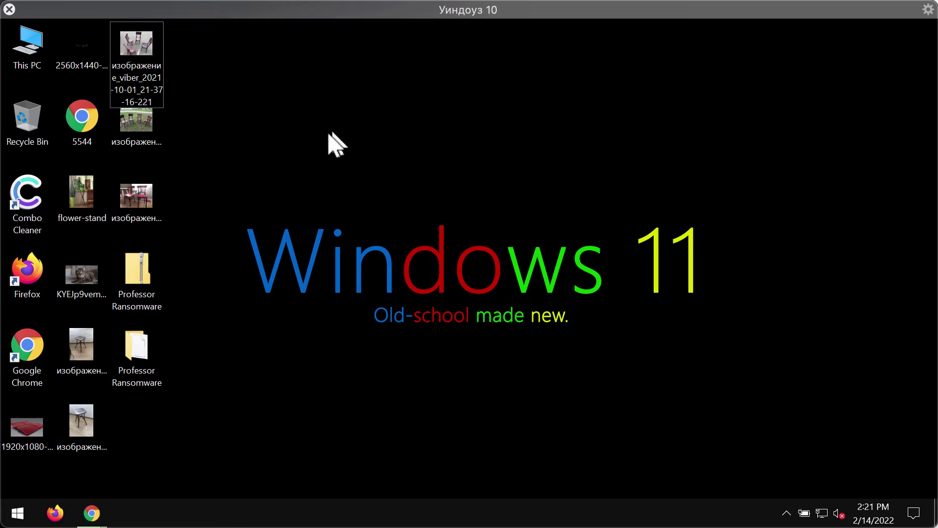
right_click(150, 78)
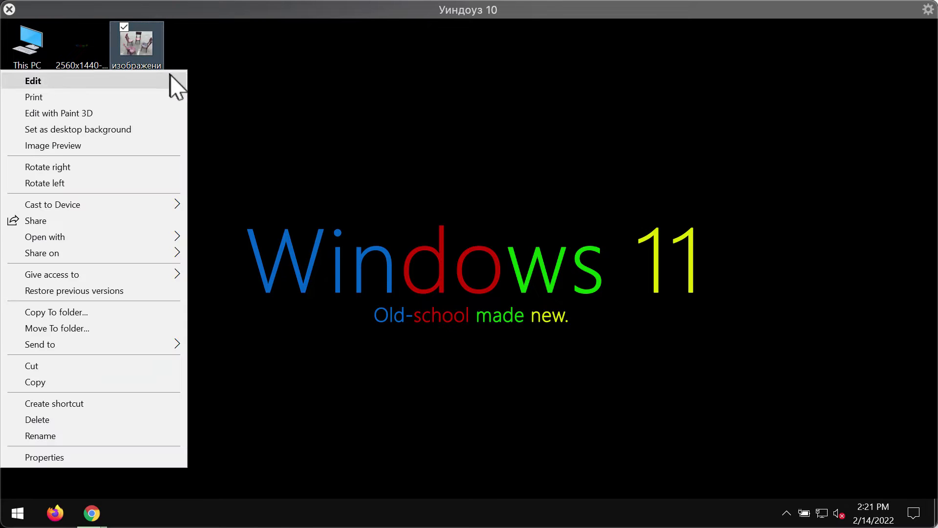
mouse_move(168, 245)
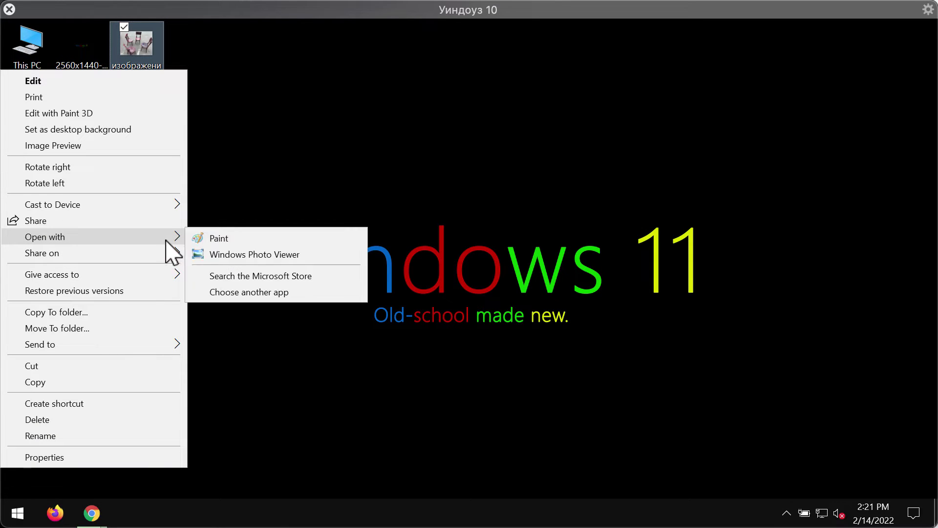
left_click(245, 255)
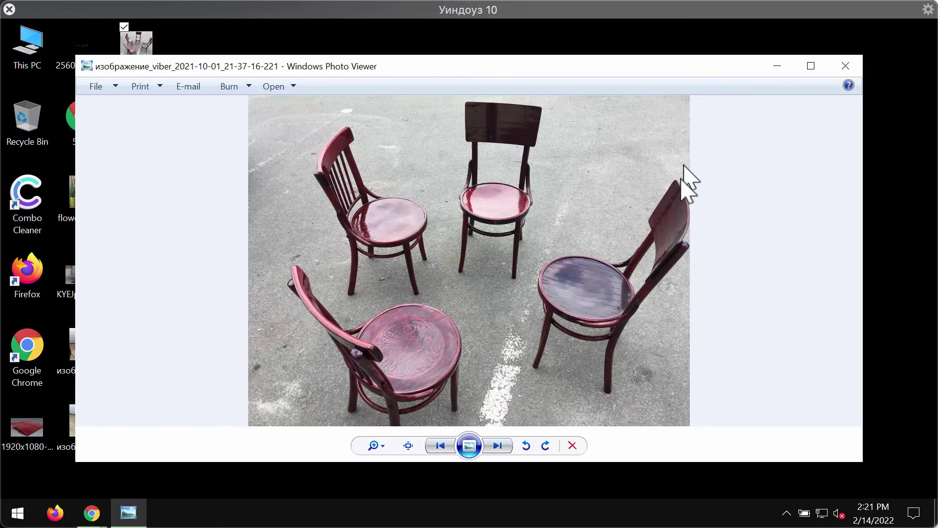
left_click(844, 66)
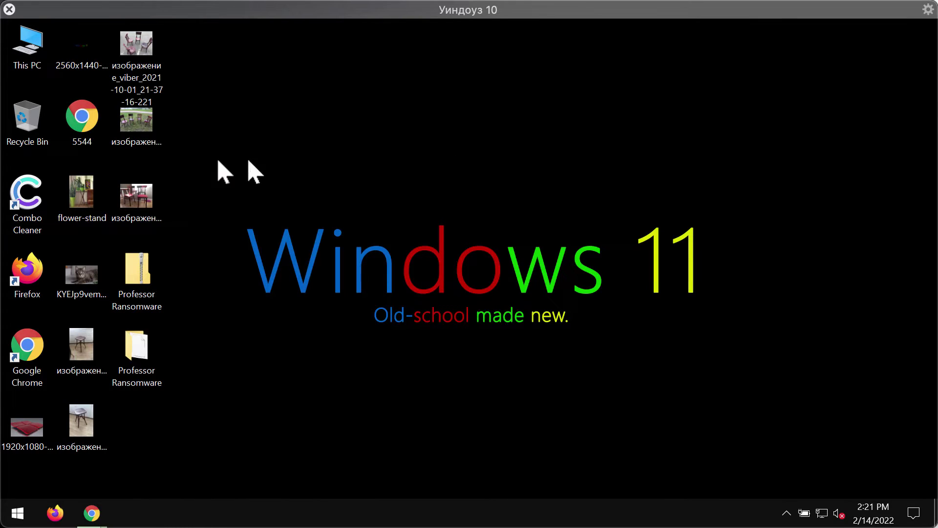
Open the second chair image on the desktop with Windows Photo Viewer.
right_click(144, 137)
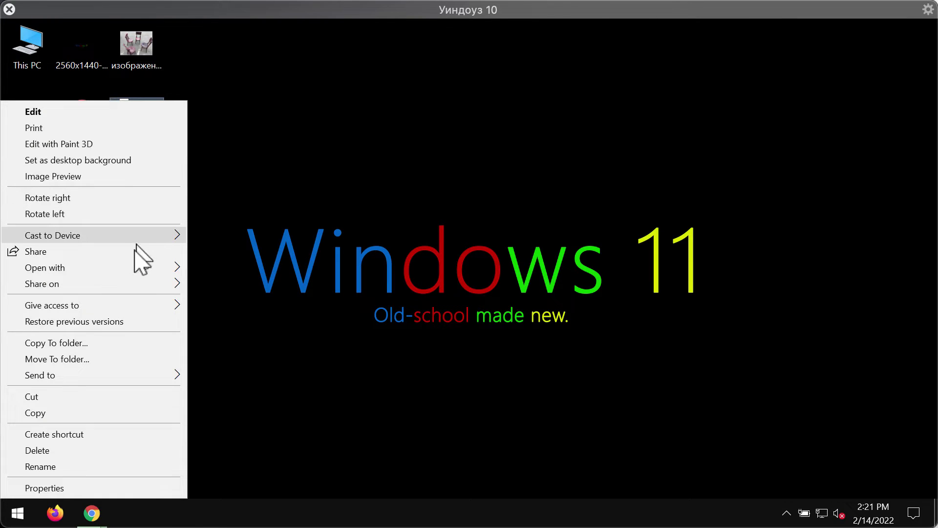
mouse_move(131, 269)
left_click(250, 287)
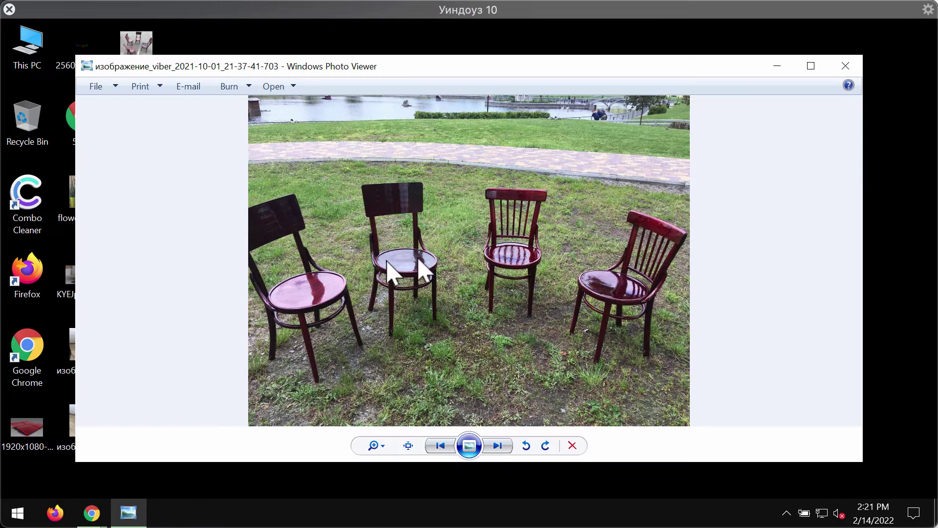
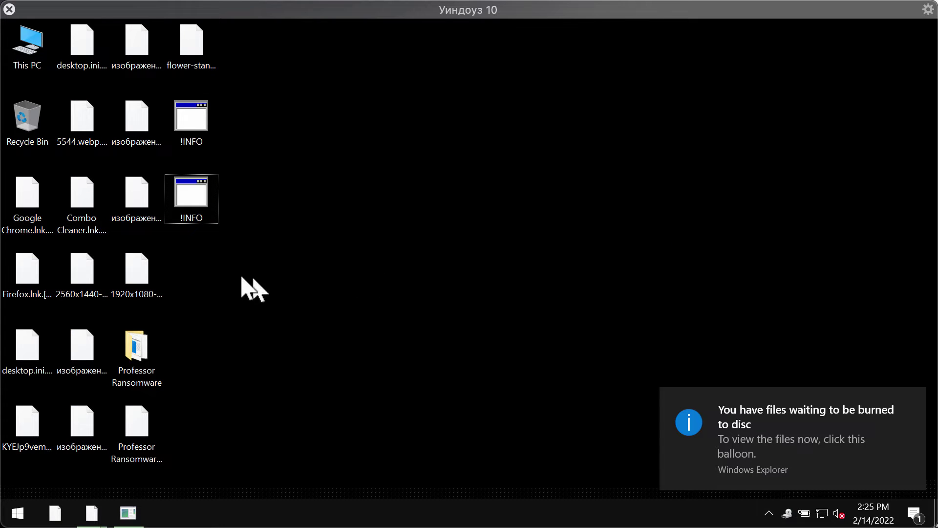
Try to open the encrypted flower-stand file and one of the encrypted chair images on the desktop.
left_click(153, 205)
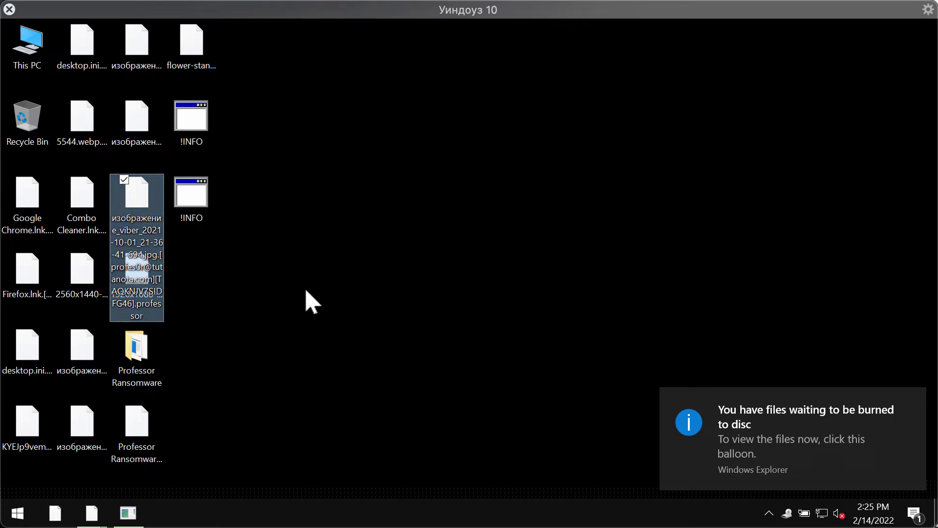
left_click(308, 299)
left_click(200, 63)
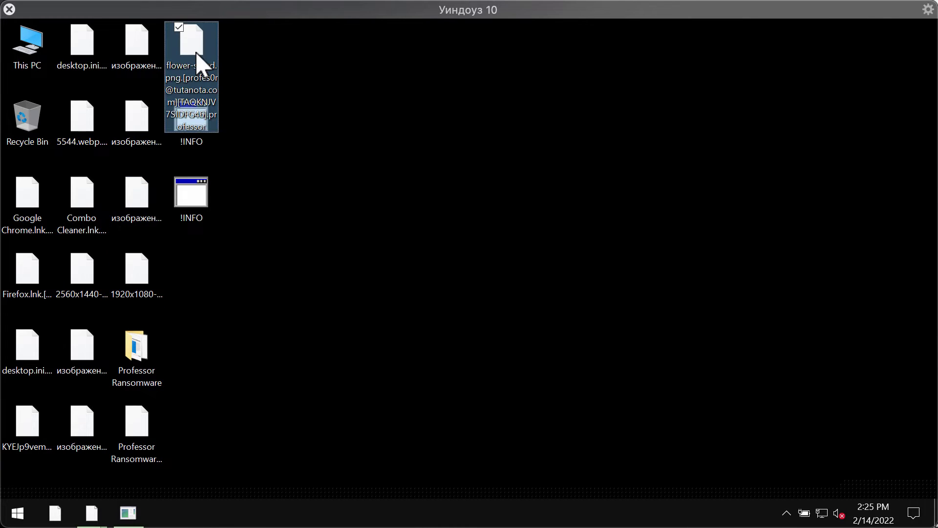
double_click(195, 54)
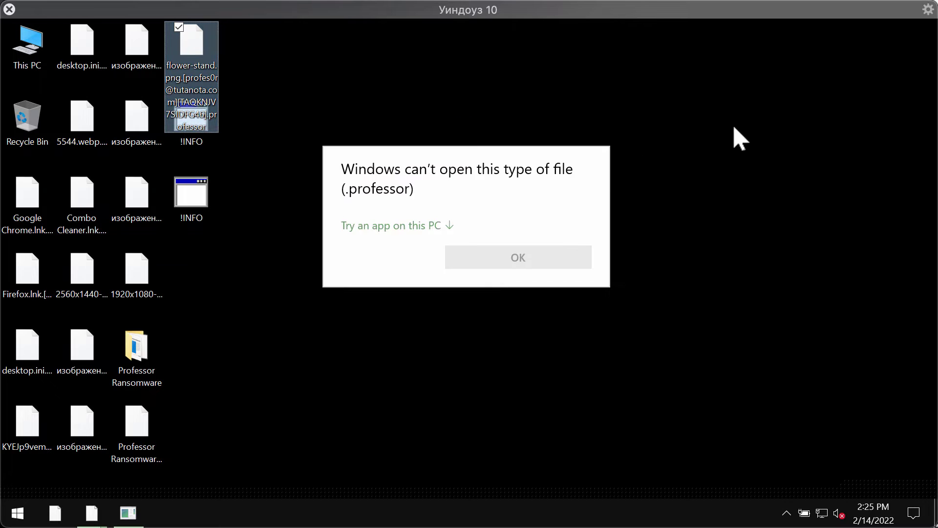
left_click(739, 140)
double_click(131, 62)
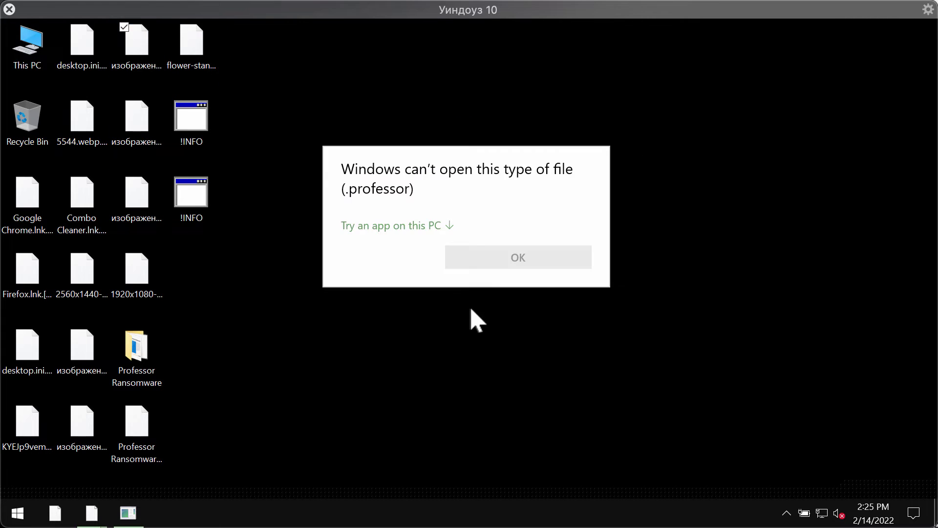
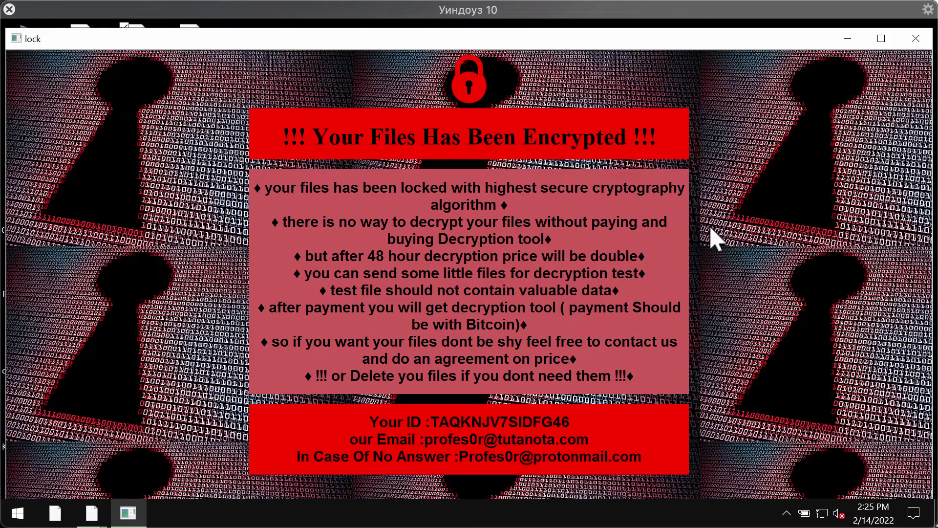
Minimize the lock ransom note window and open the Windows 10 (C:) drive from This PC.
left_click(841, 44)
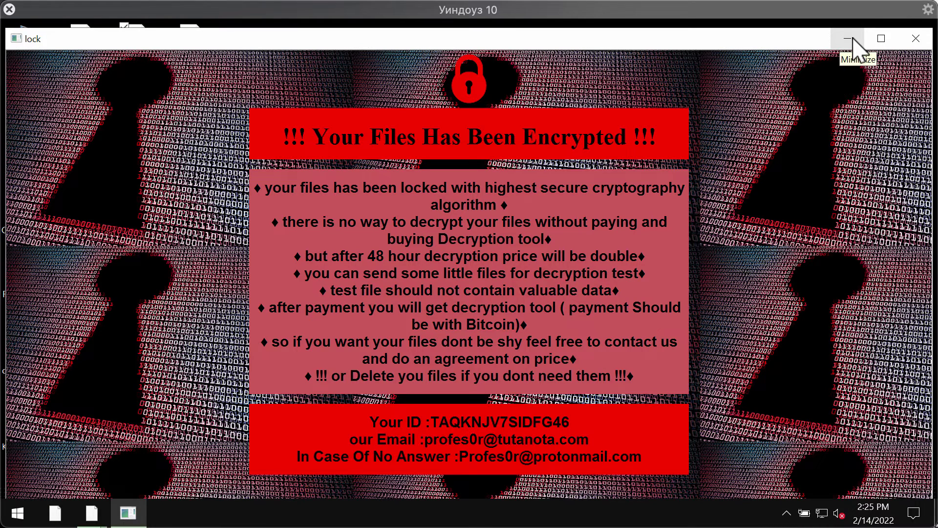
left_click(853, 45)
double_click(20, 68)
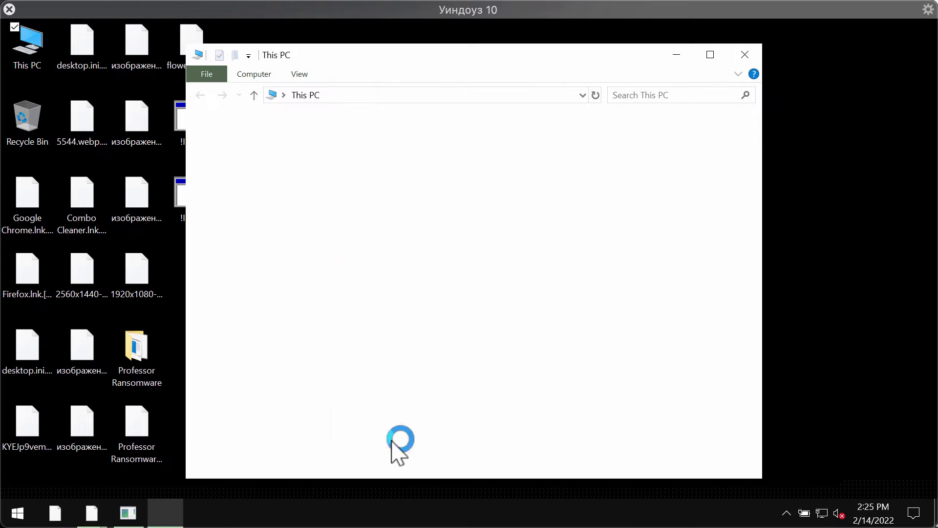
left_click(411, 296)
double_click(410, 296)
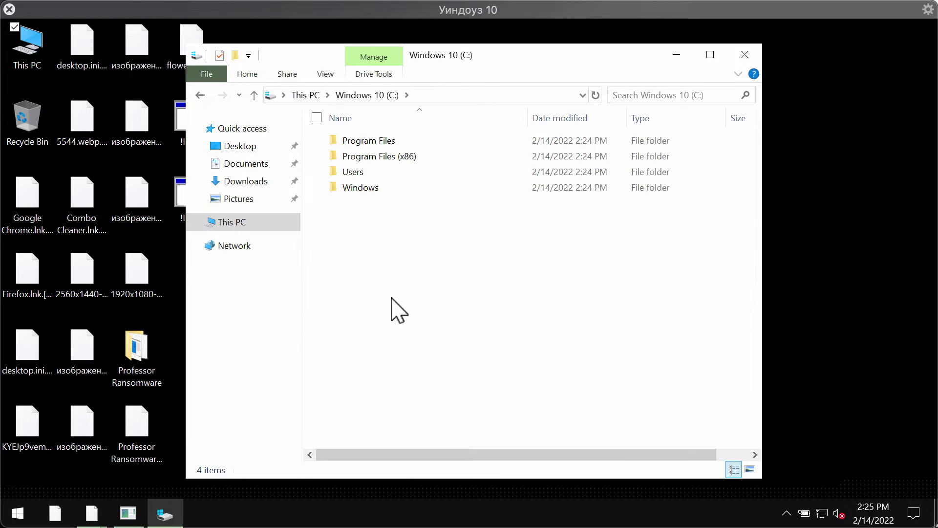
Launch iexplore from the Internet Explorer folder in Program Files (x86).
double_click(404, 161)
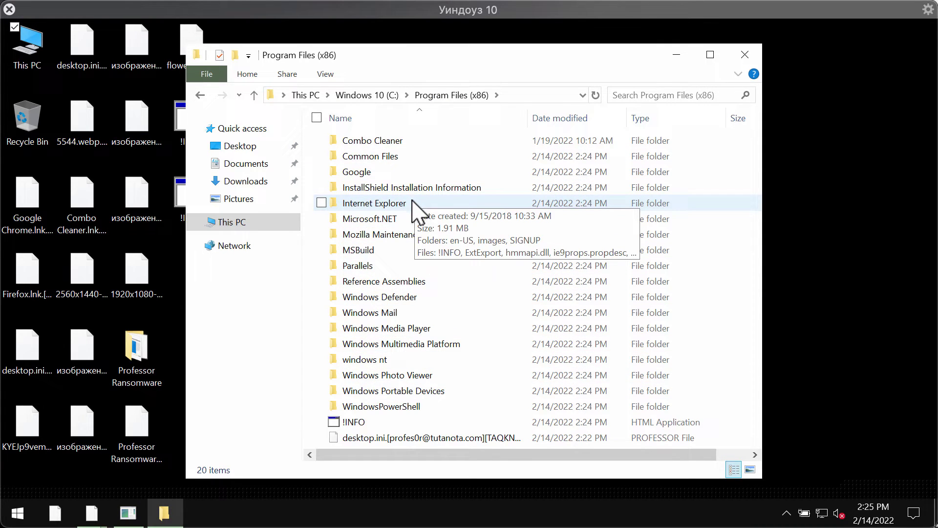
double_click(411, 203)
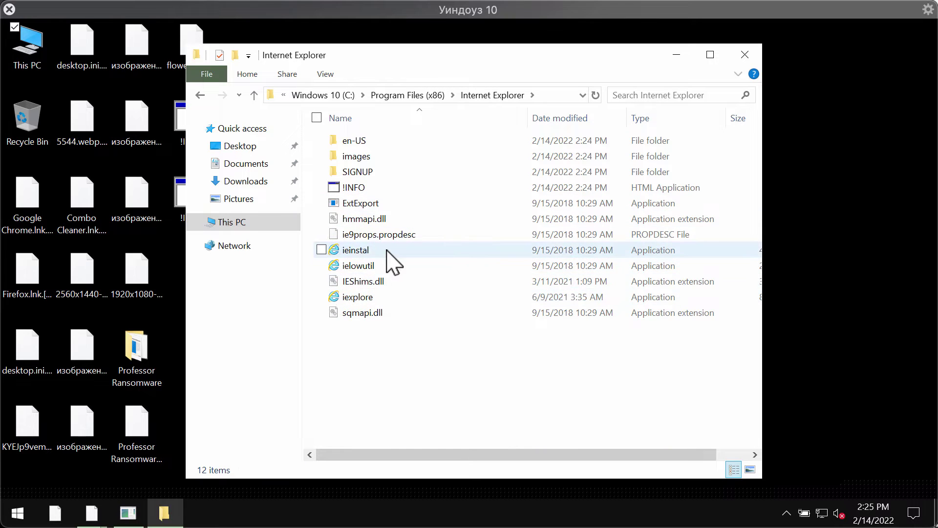
double_click(388, 297)
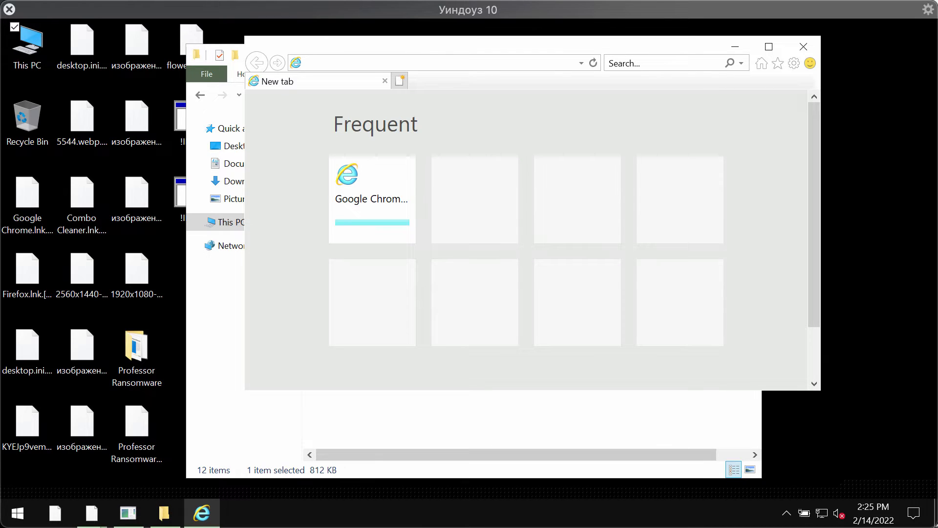
Go to the website combocleaner.com in the browser.
type("combocleaner.c")
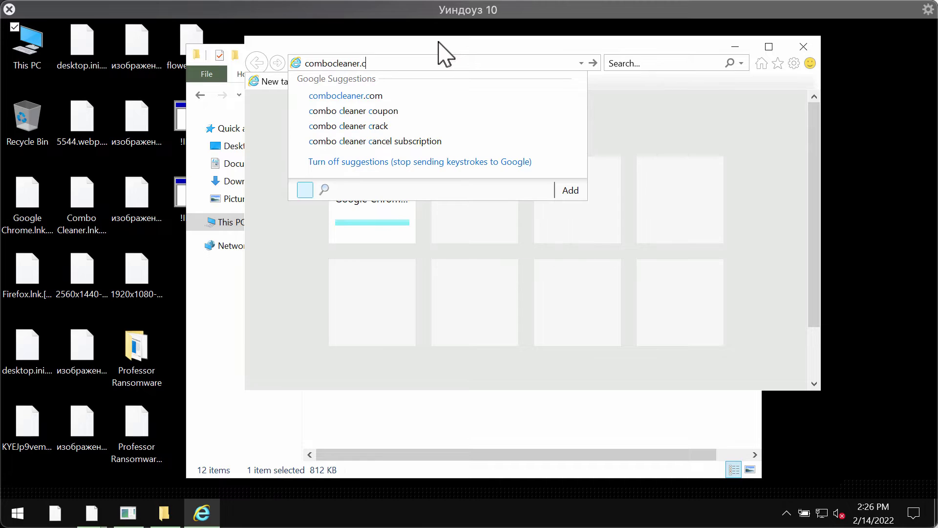
type("om")
key("Return")
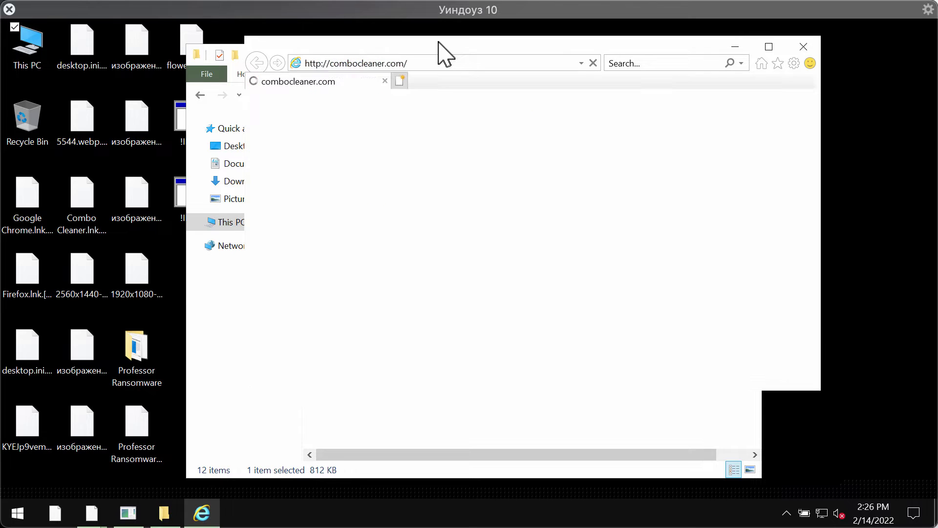
Close the Internet Explorer folder window behind the browser and locate the Combo Cleaner download on the web page.
left_click_drag(435, 43, 394, 83)
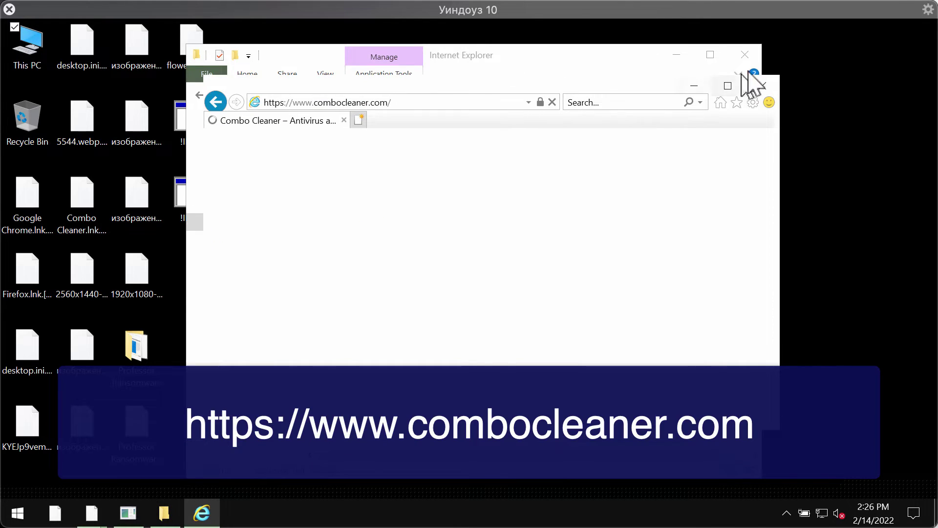
left_click(754, 54)
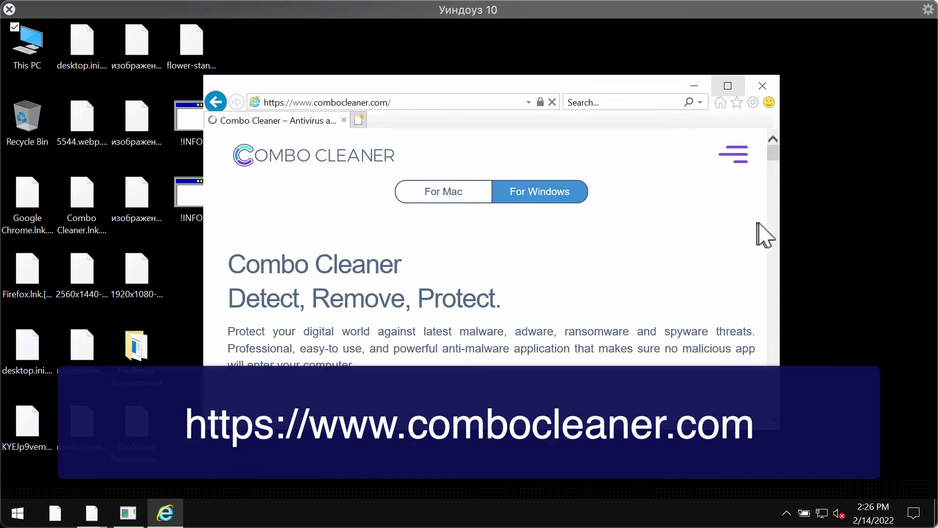
left_click_drag(776, 153, 779, 191)
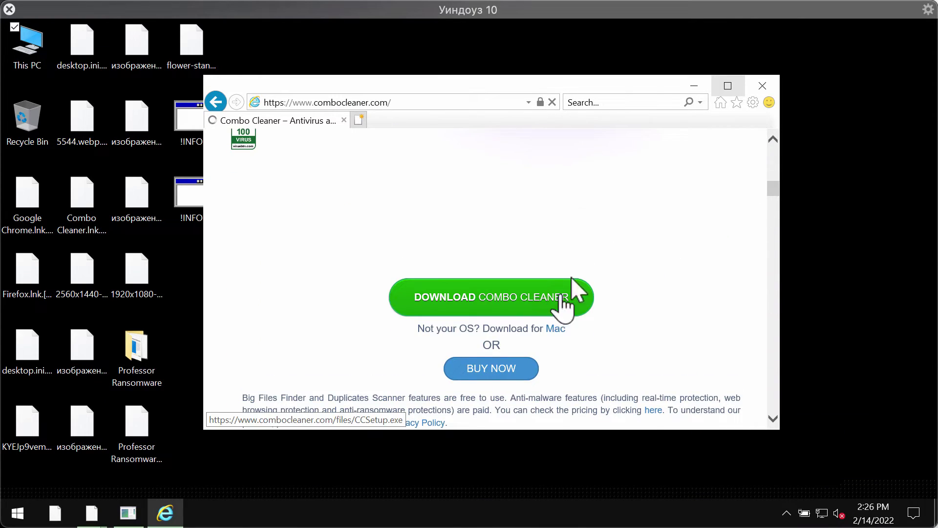
Minimize the browser, open the Combo Cleaner dashboard from its background process, and start a Quick Scan.
left_click(694, 86)
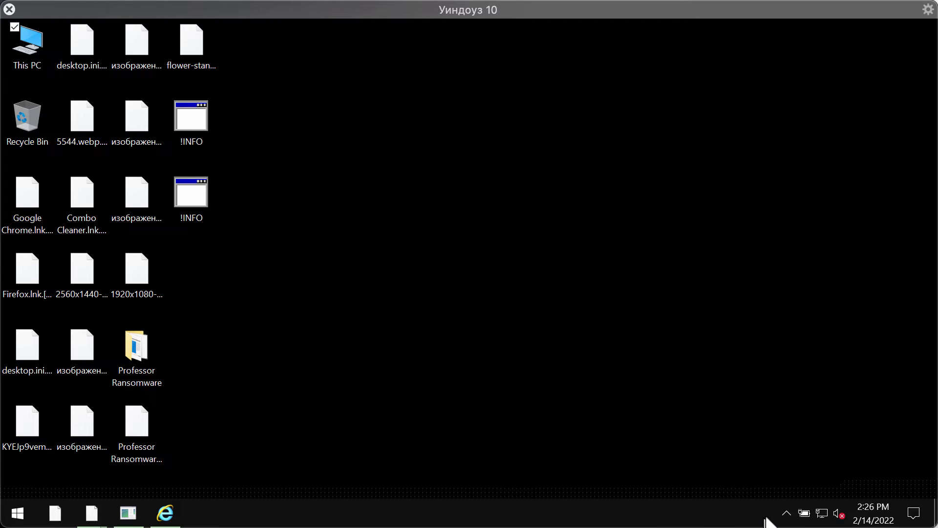
left_click(786, 513)
left_click(801, 484)
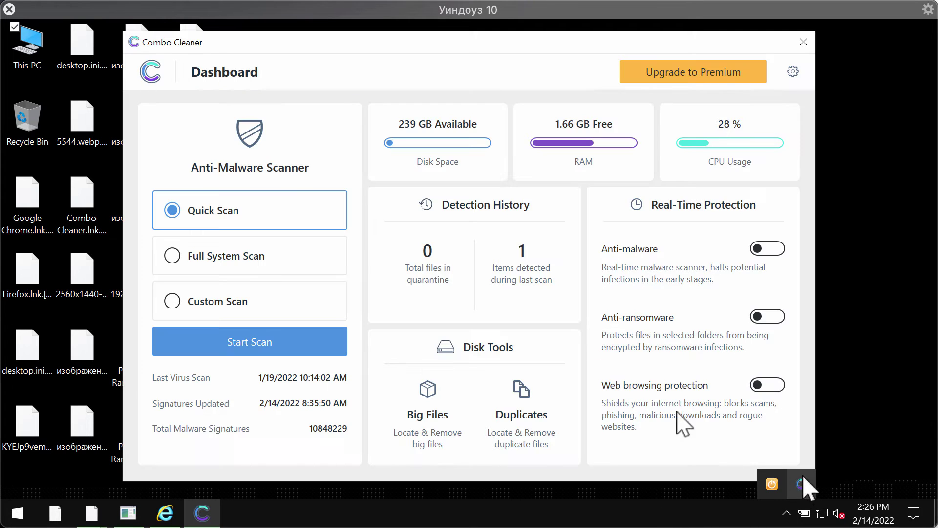
left_click(270, 345)
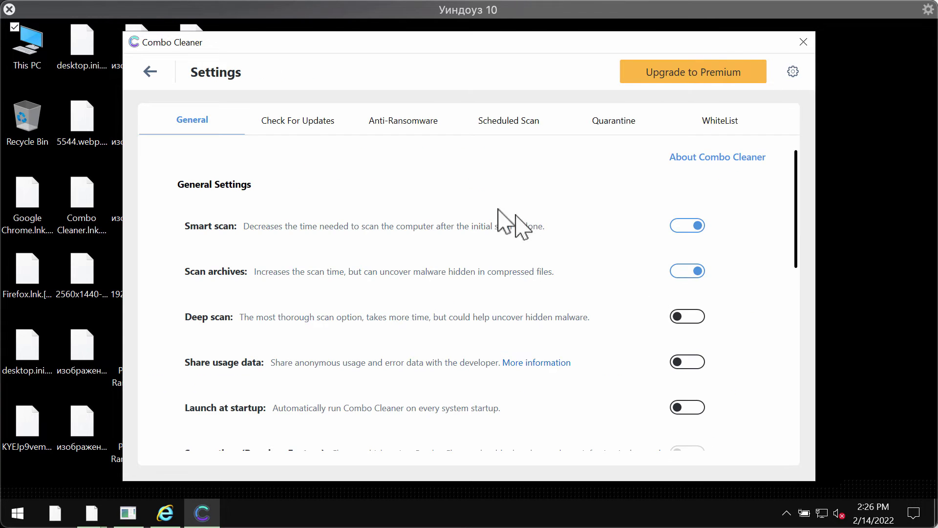
Review the Anti-Ransomware settings in Combo Cleaner and return to the running Quick Scan.
left_click(410, 131)
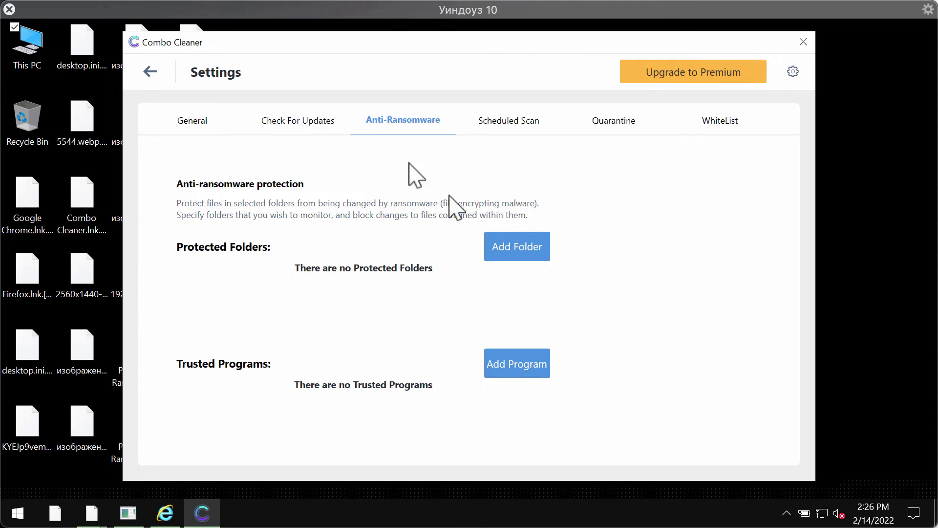
left_click(153, 69)
left_click(331, 350)
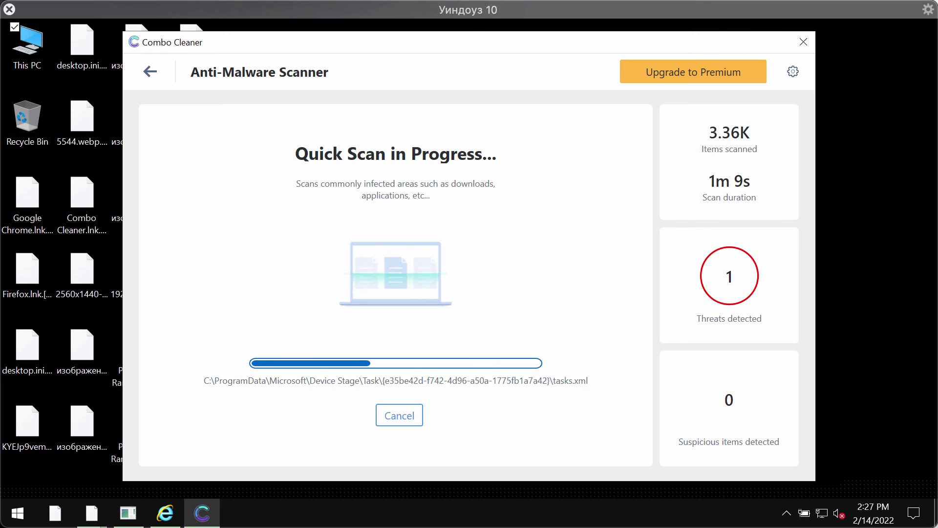
Cancel the running Quick Scan despite the detected threat.
left_click(408, 422)
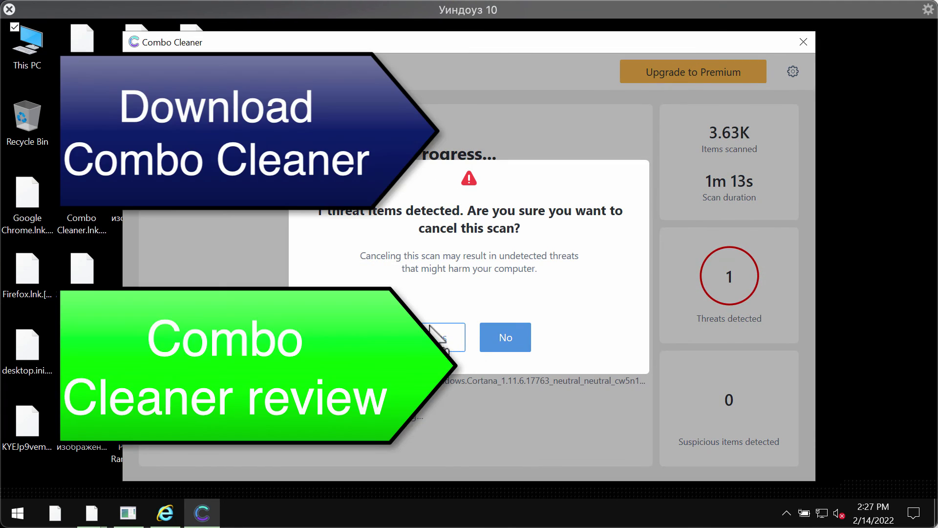
left_click(442, 337)
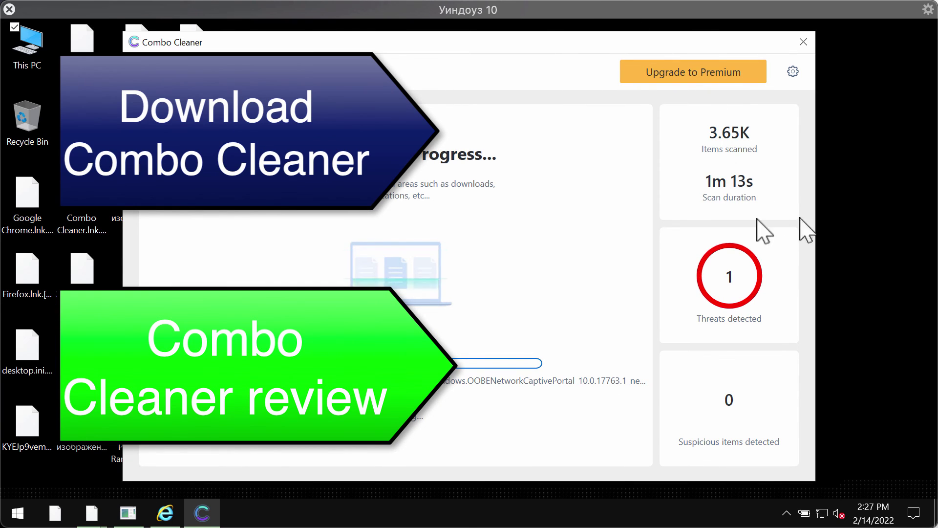